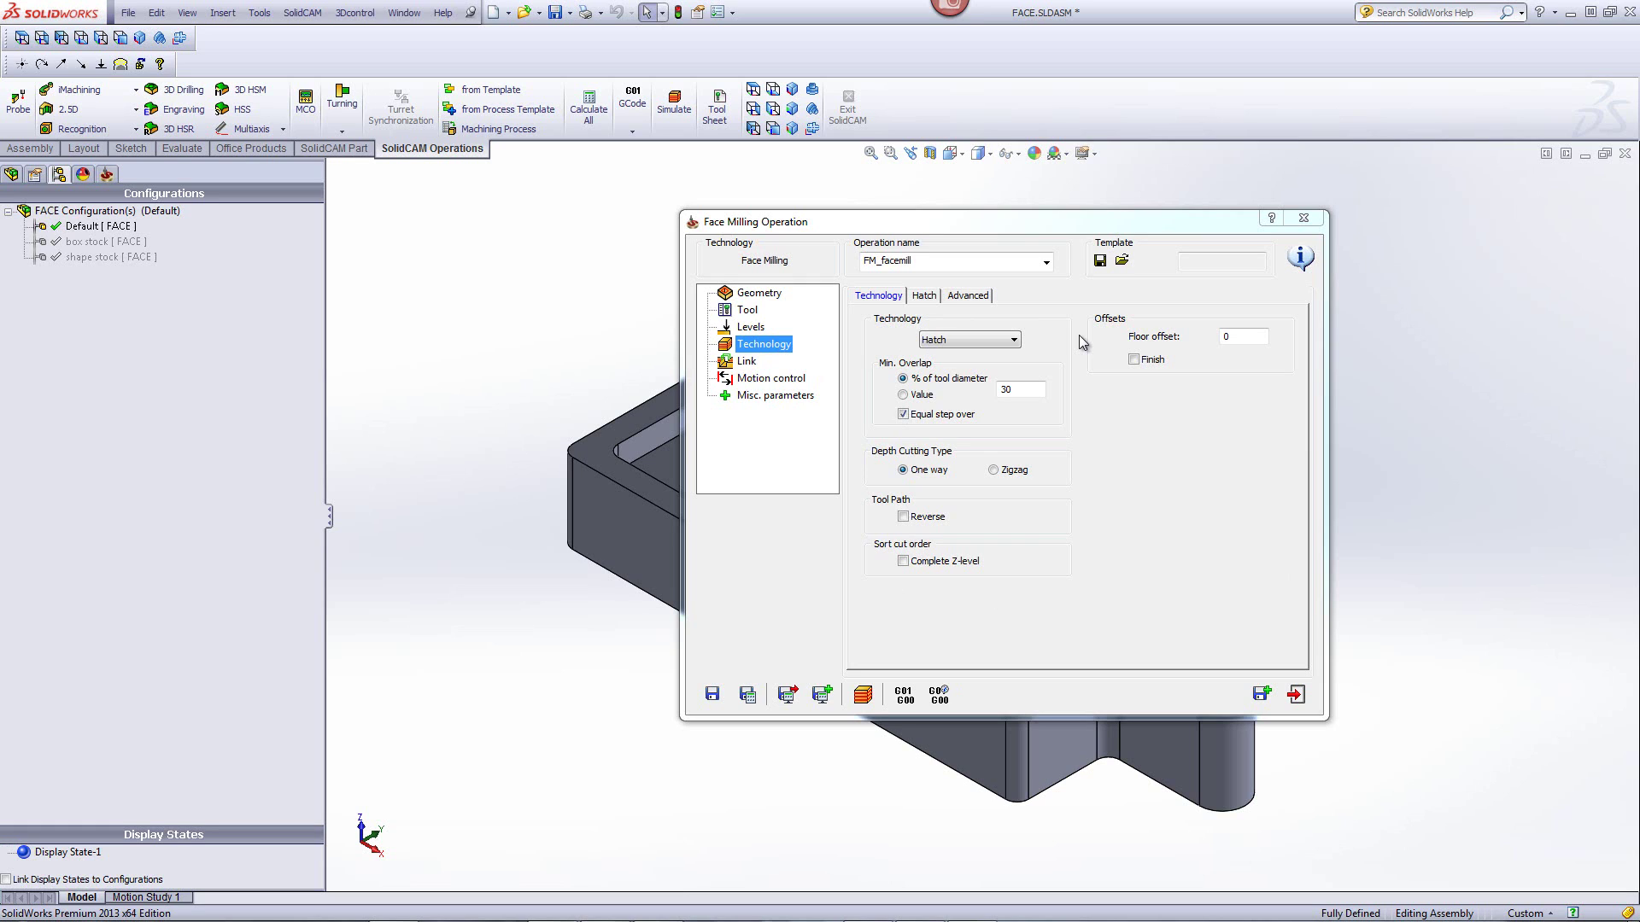
Keep Hatch as the machining technology and check the minimum overlap value
click(1008, 339)
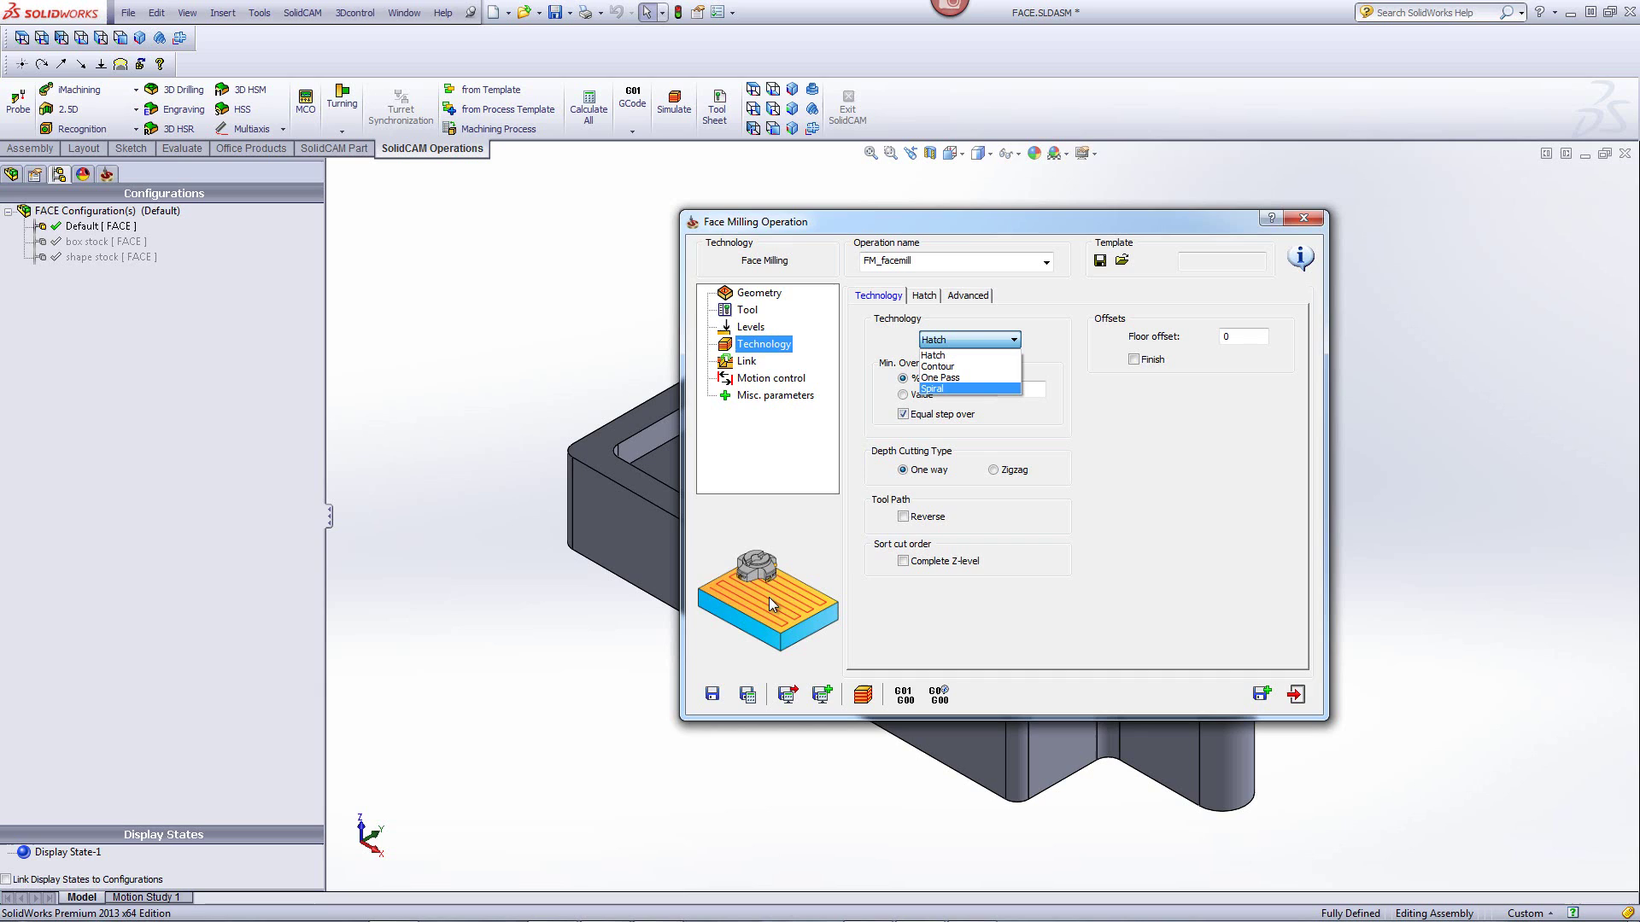
click(870, 324)
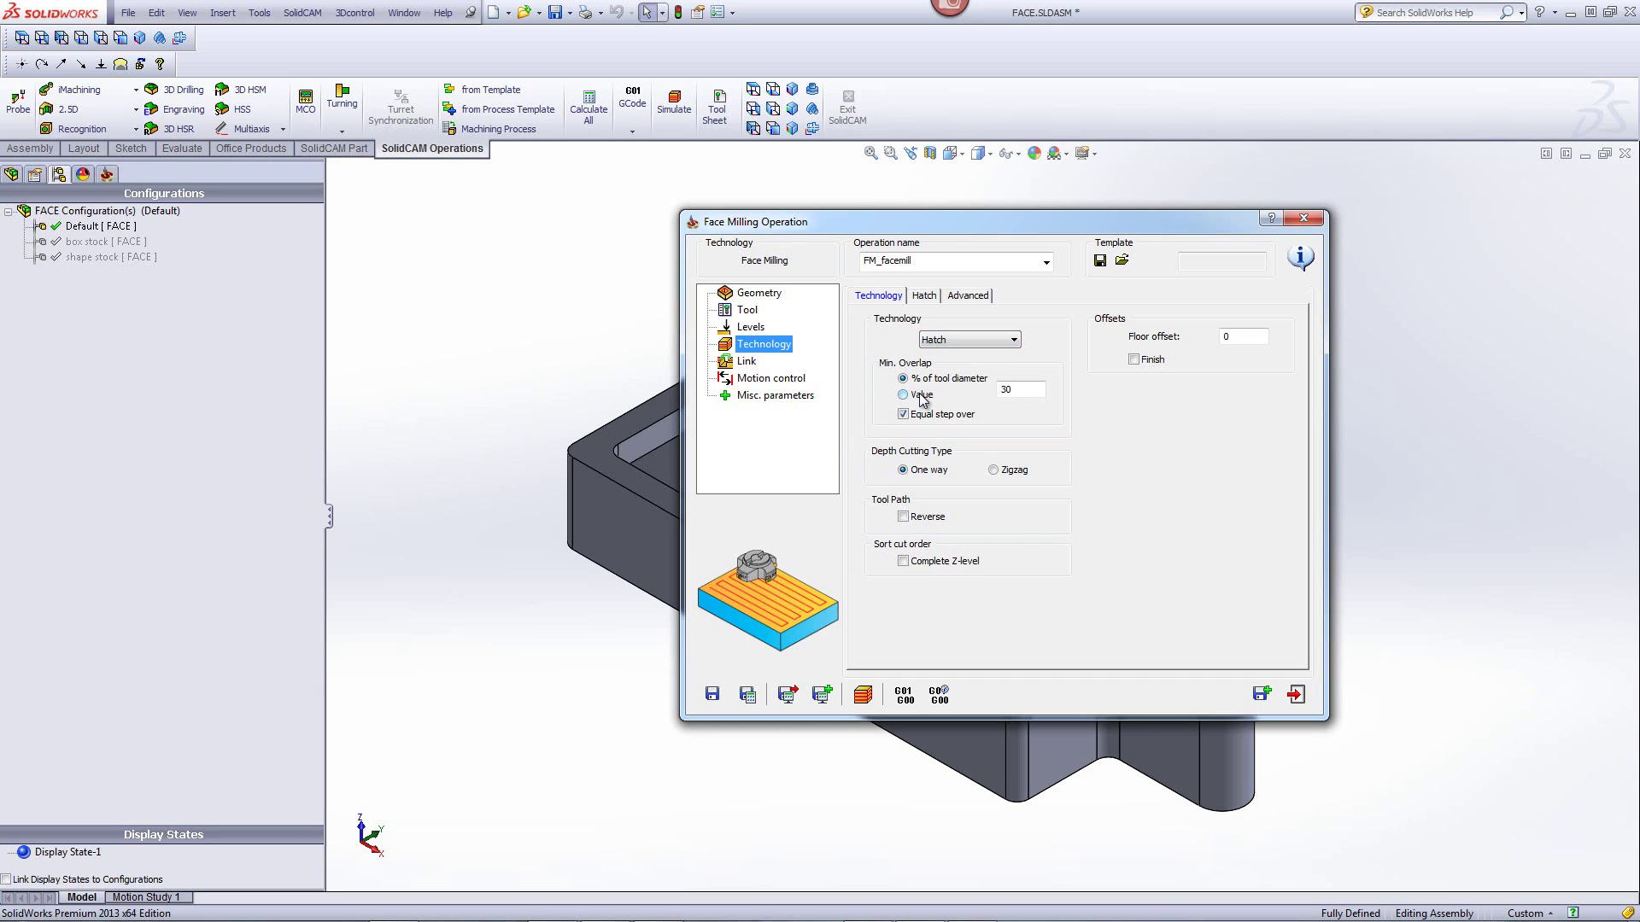
click(1023, 389)
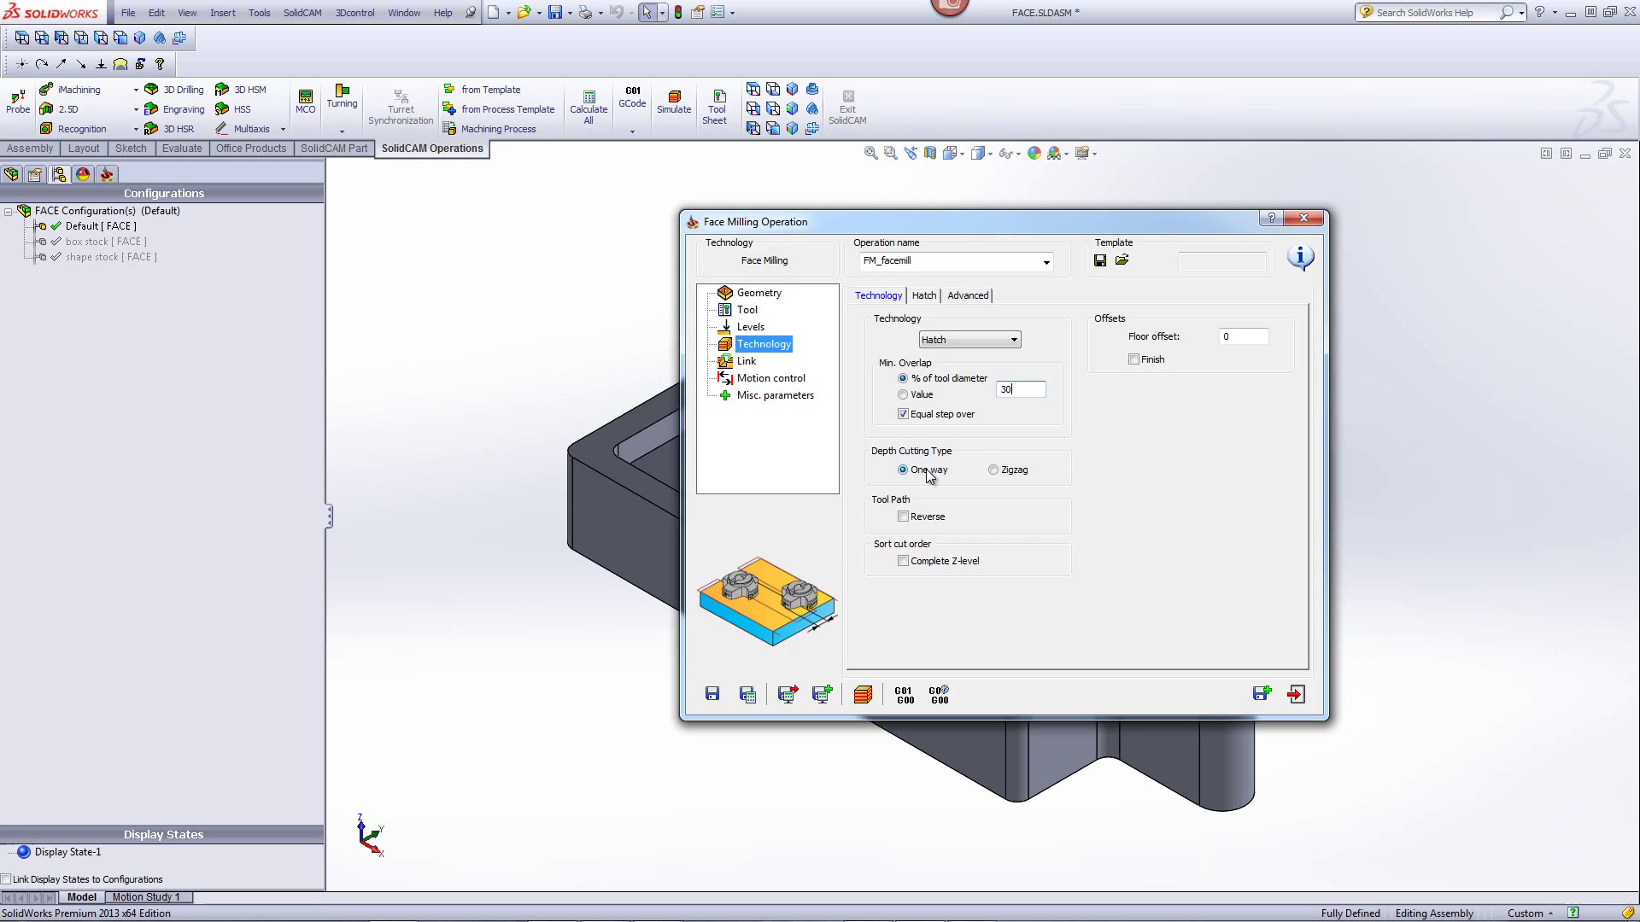
mouse_move(926, 469)
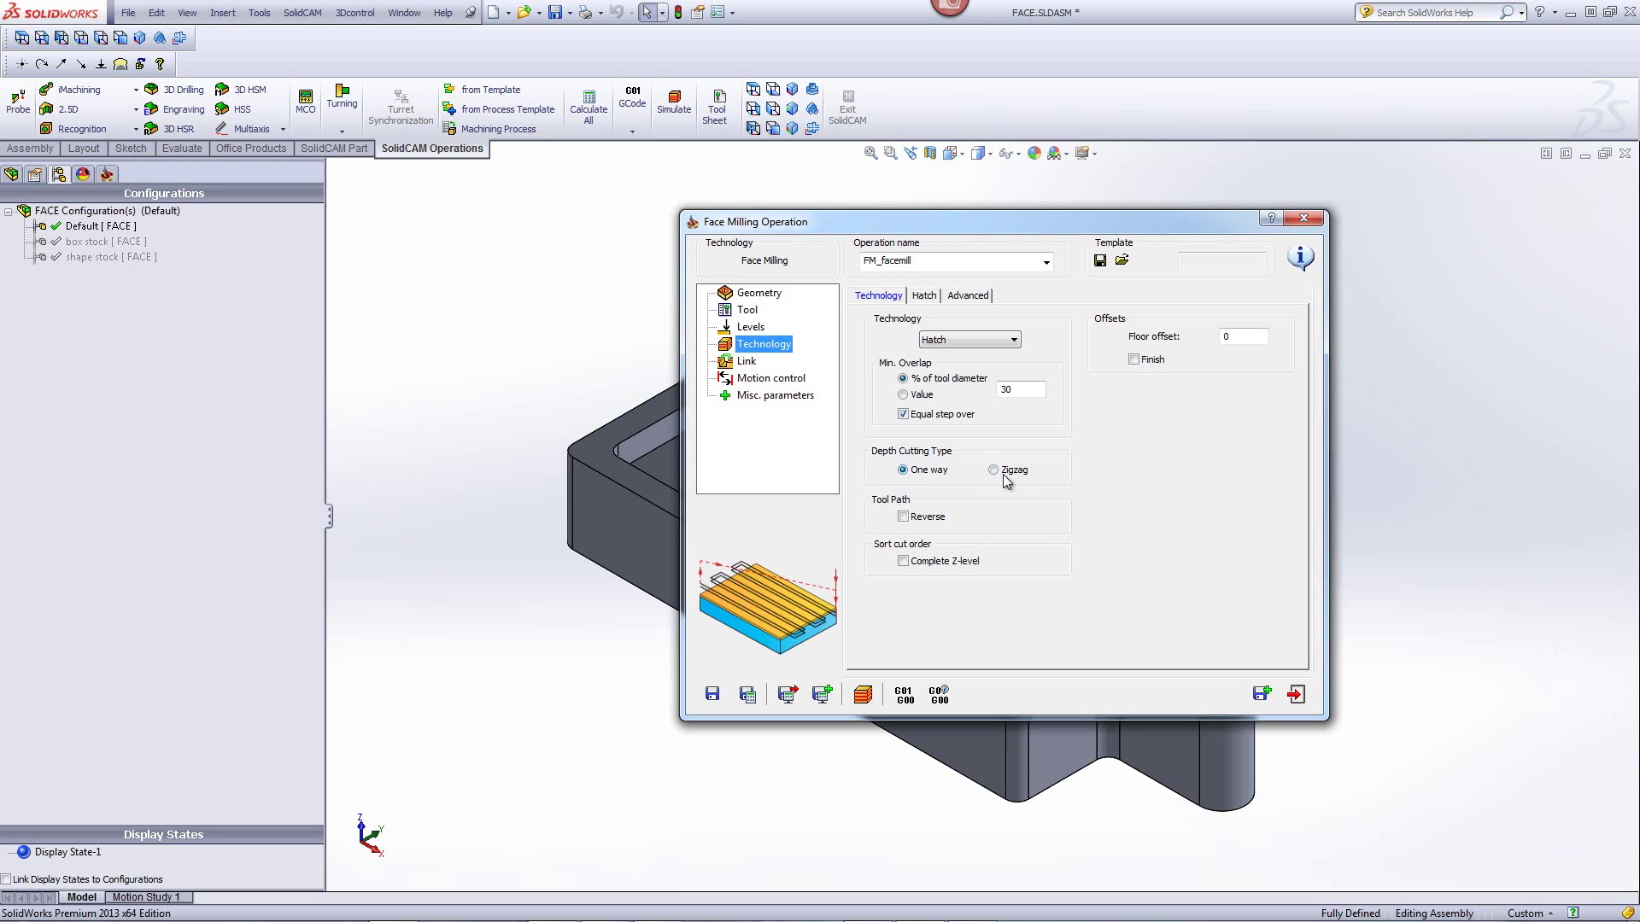
Set the depth cutting type to Zigzag after comparing it with One way
click(1011, 473)
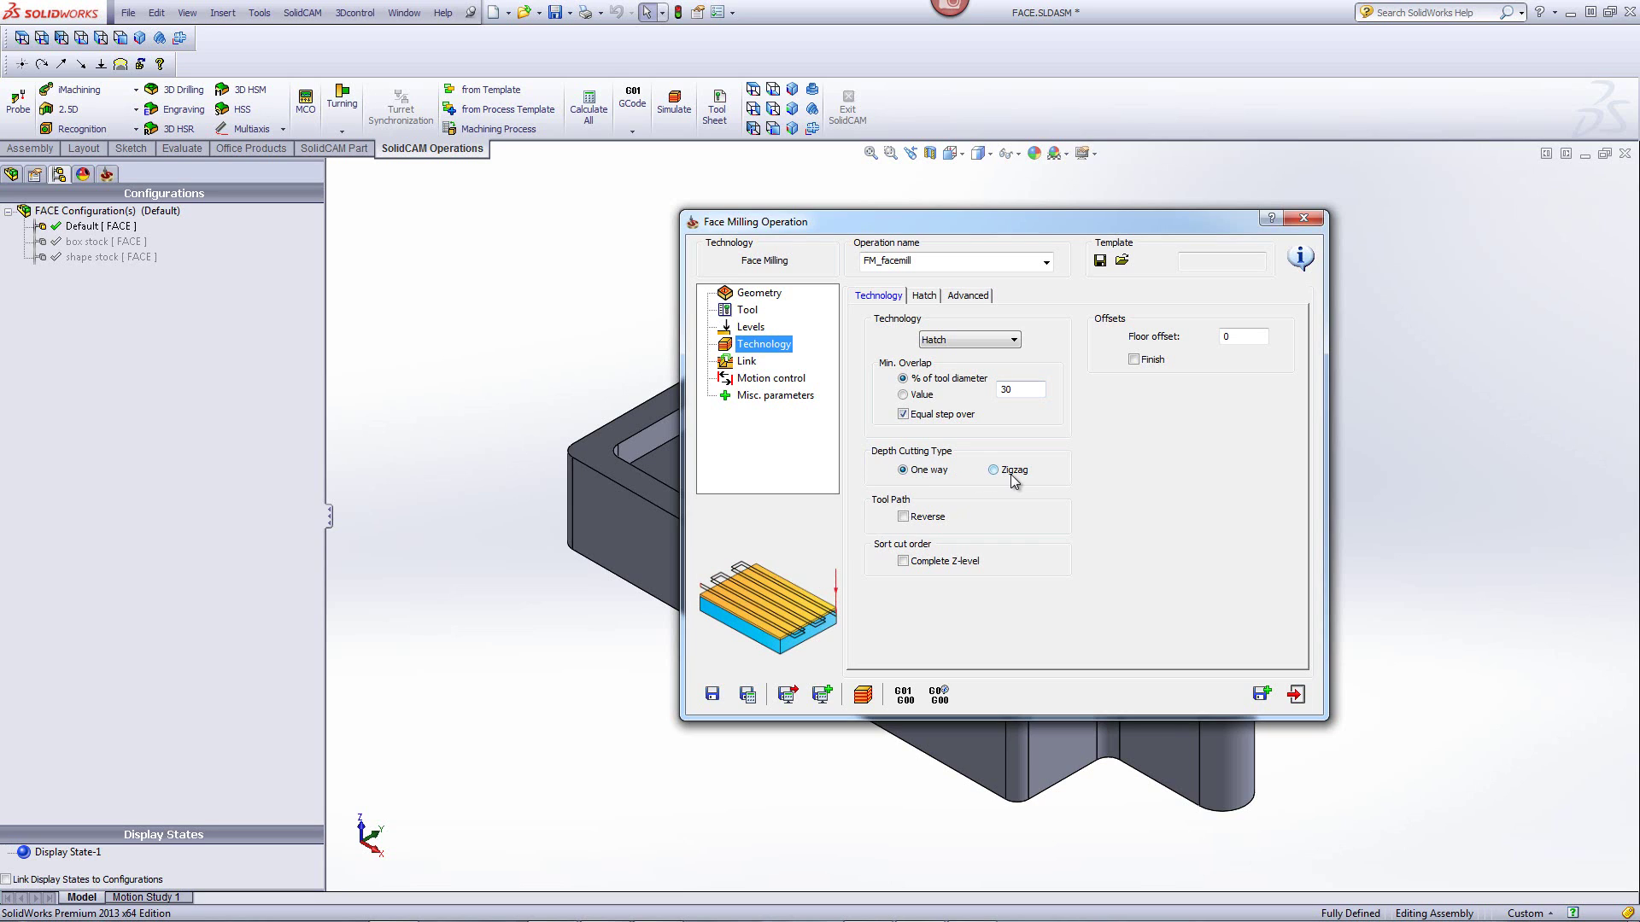
click(917, 476)
click(994, 472)
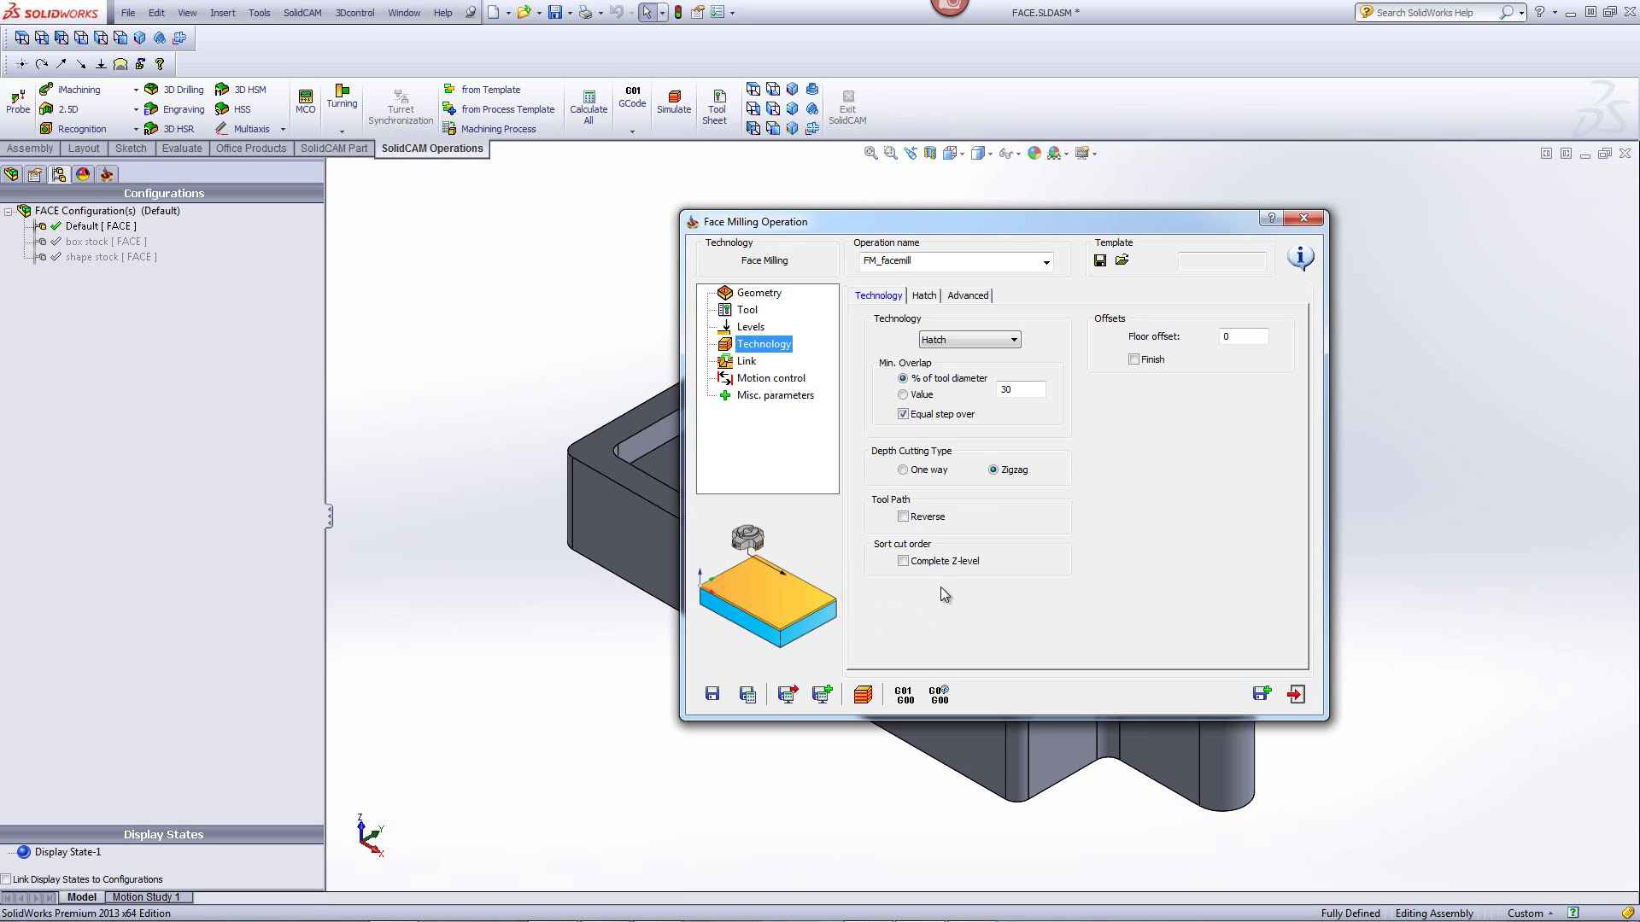
click(902, 561)
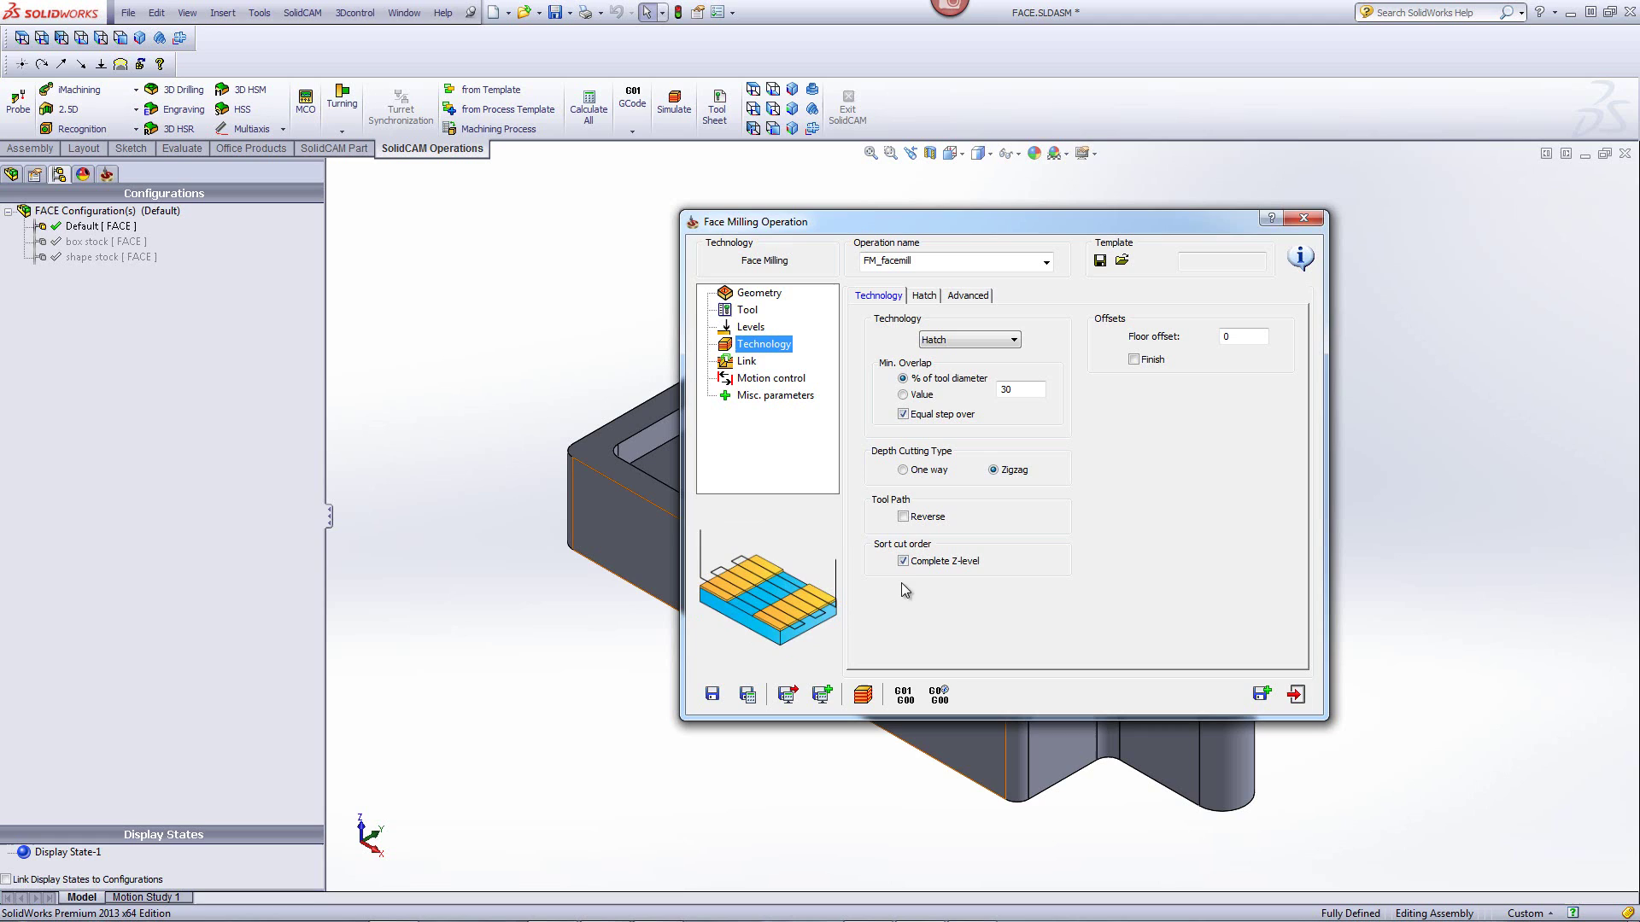
click(903, 561)
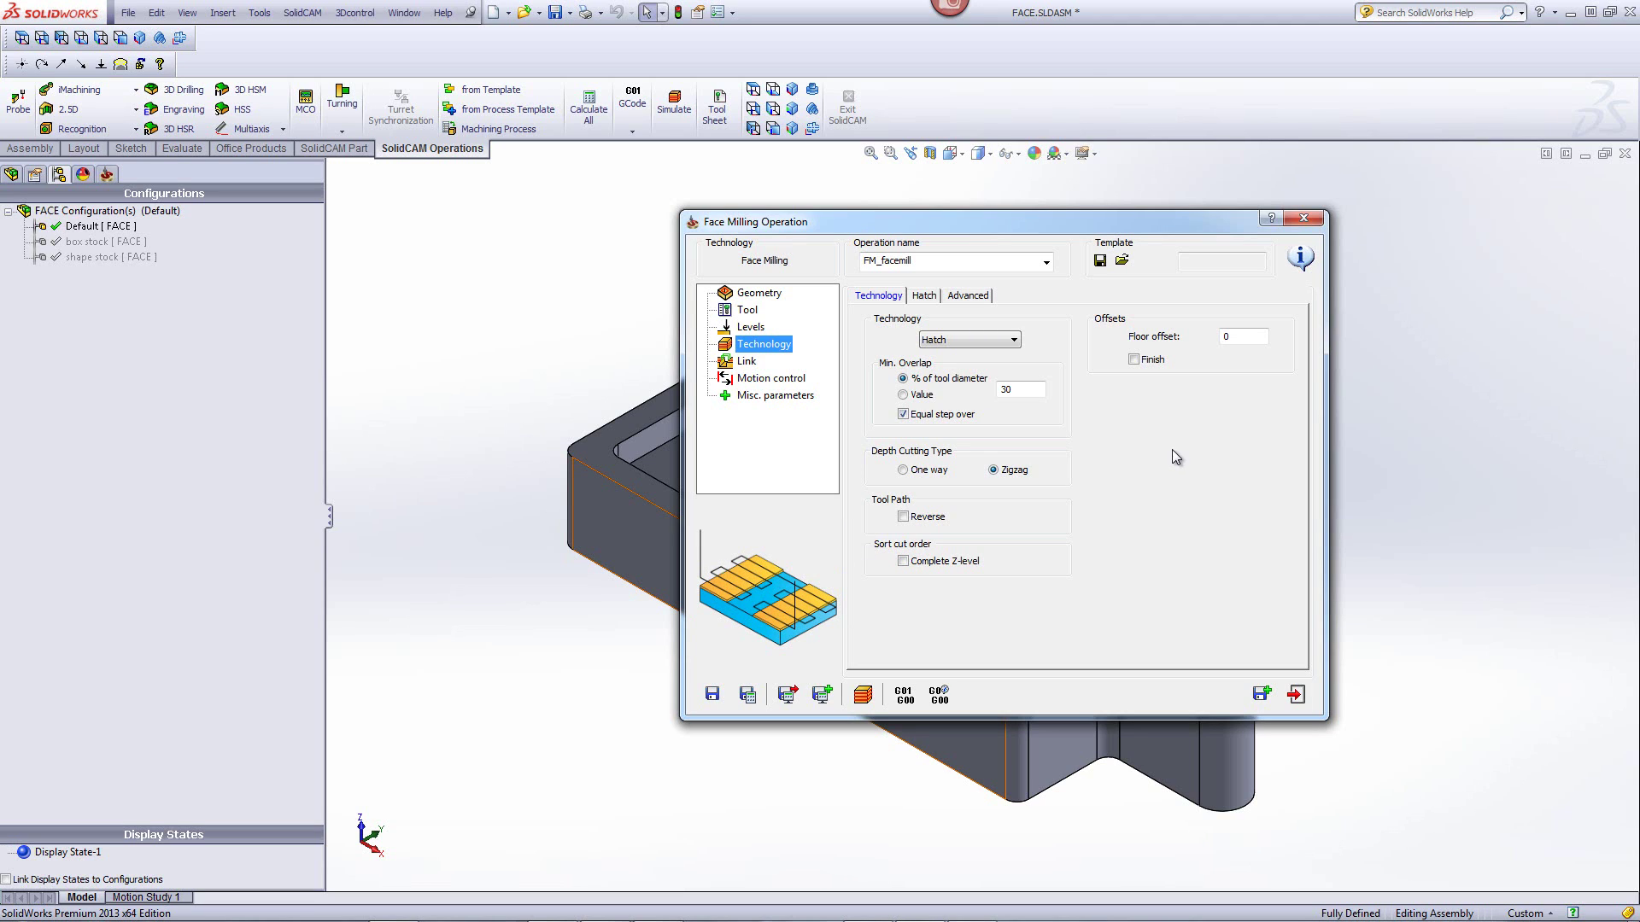
Change the floor offset from 0 to 0.2 and check Finish under Offsets
click(1237, 334)
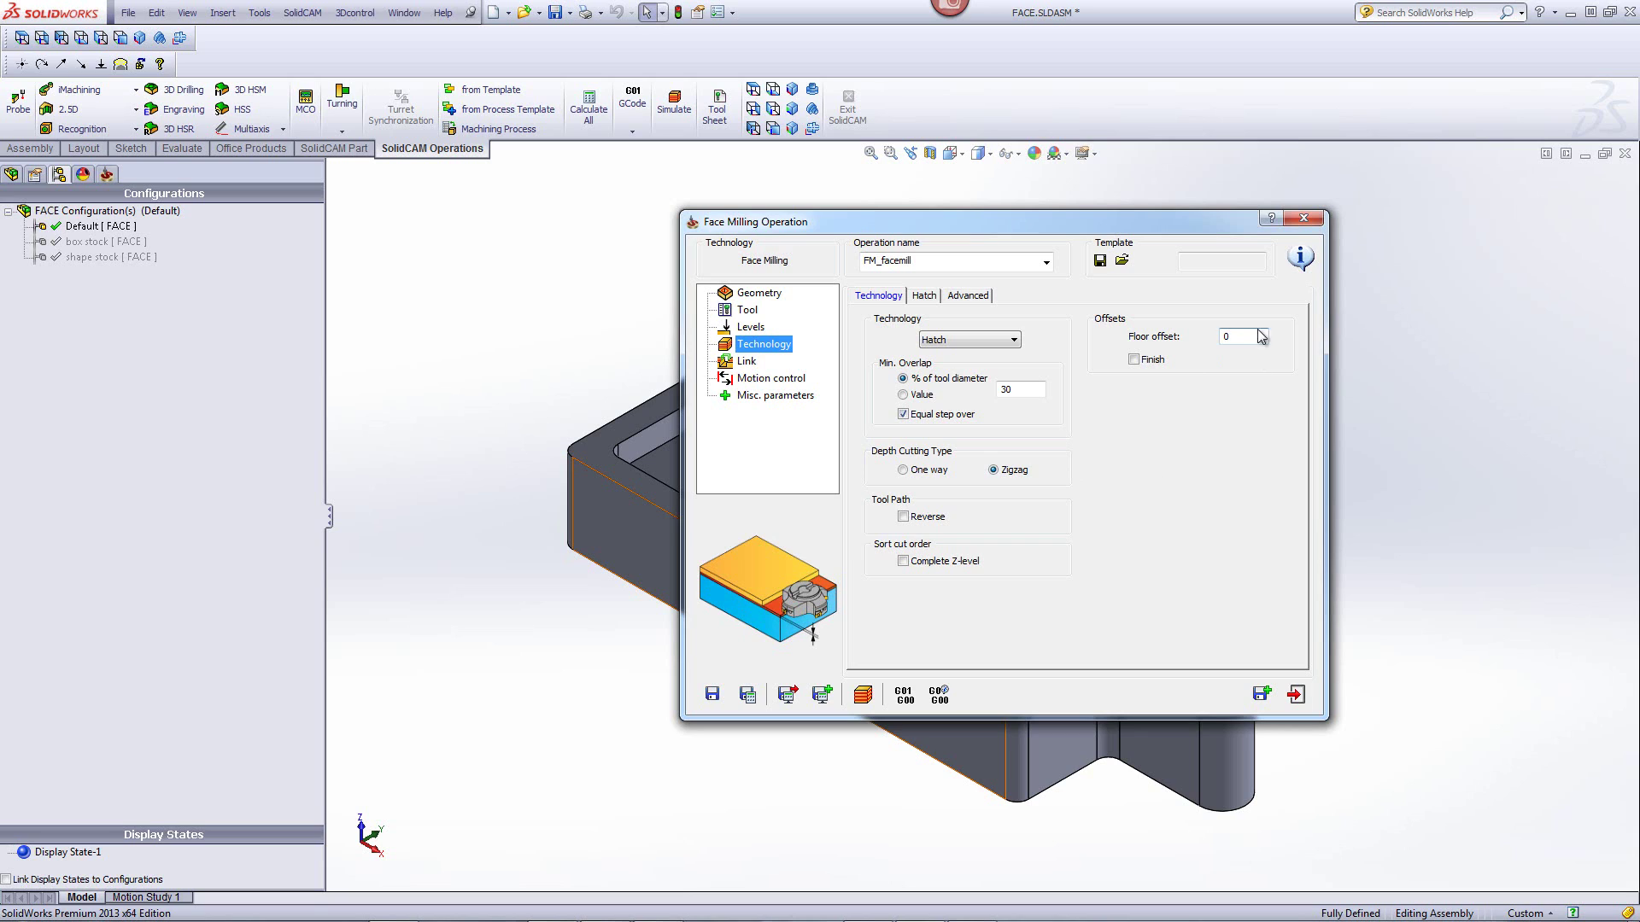
drag(1238, 334, 1191, 338)
text(.2)
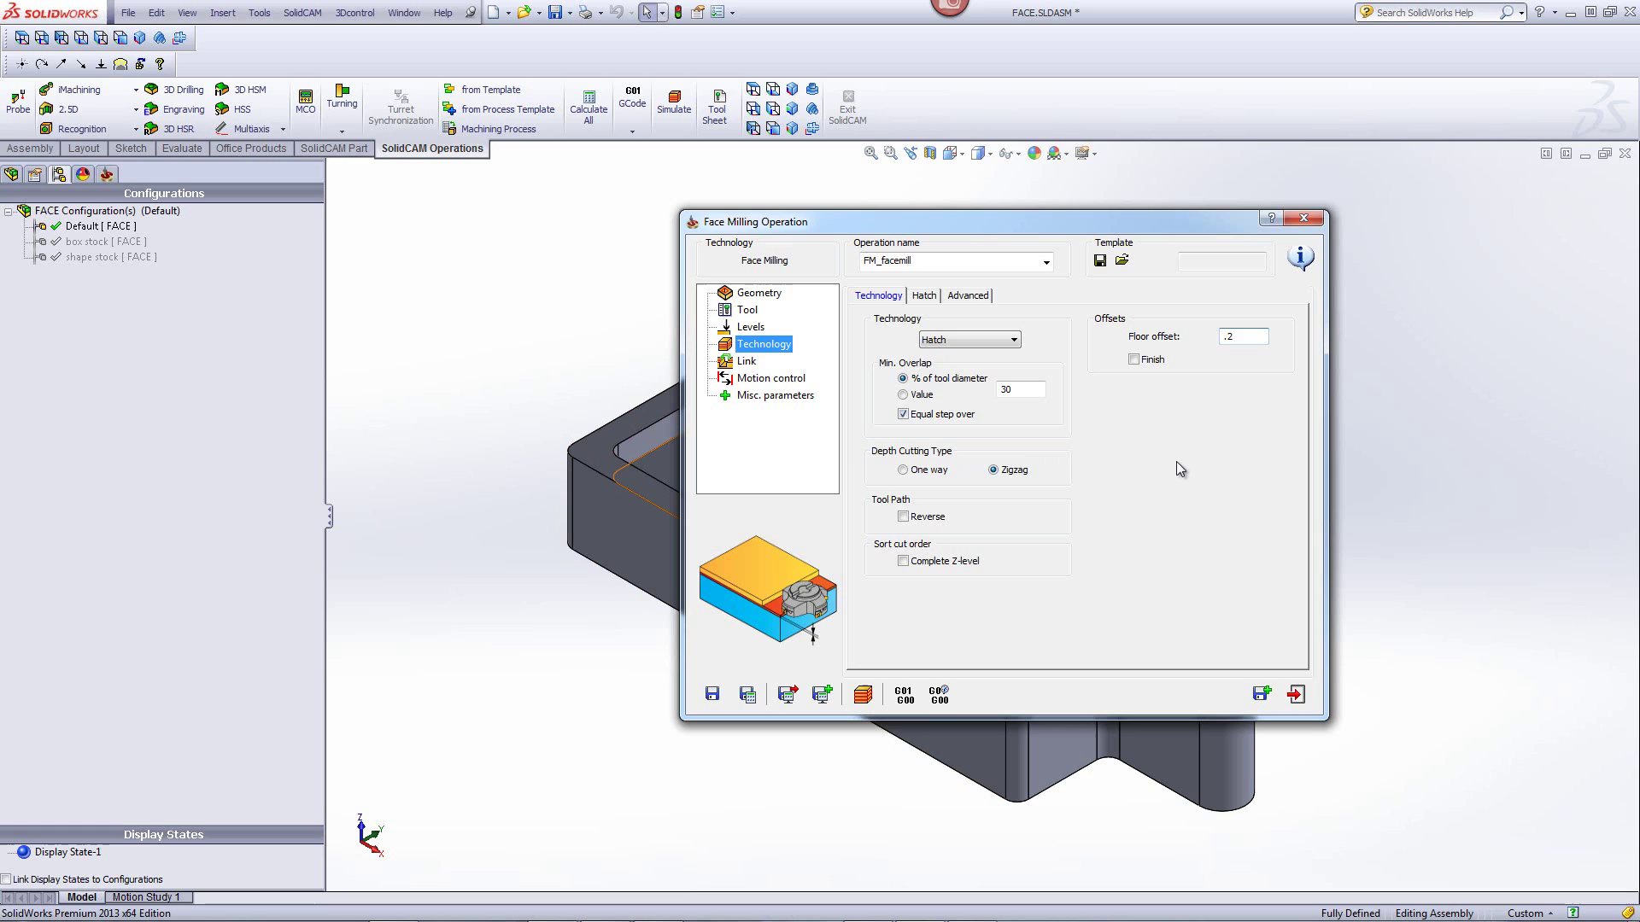
click(1133, 360)
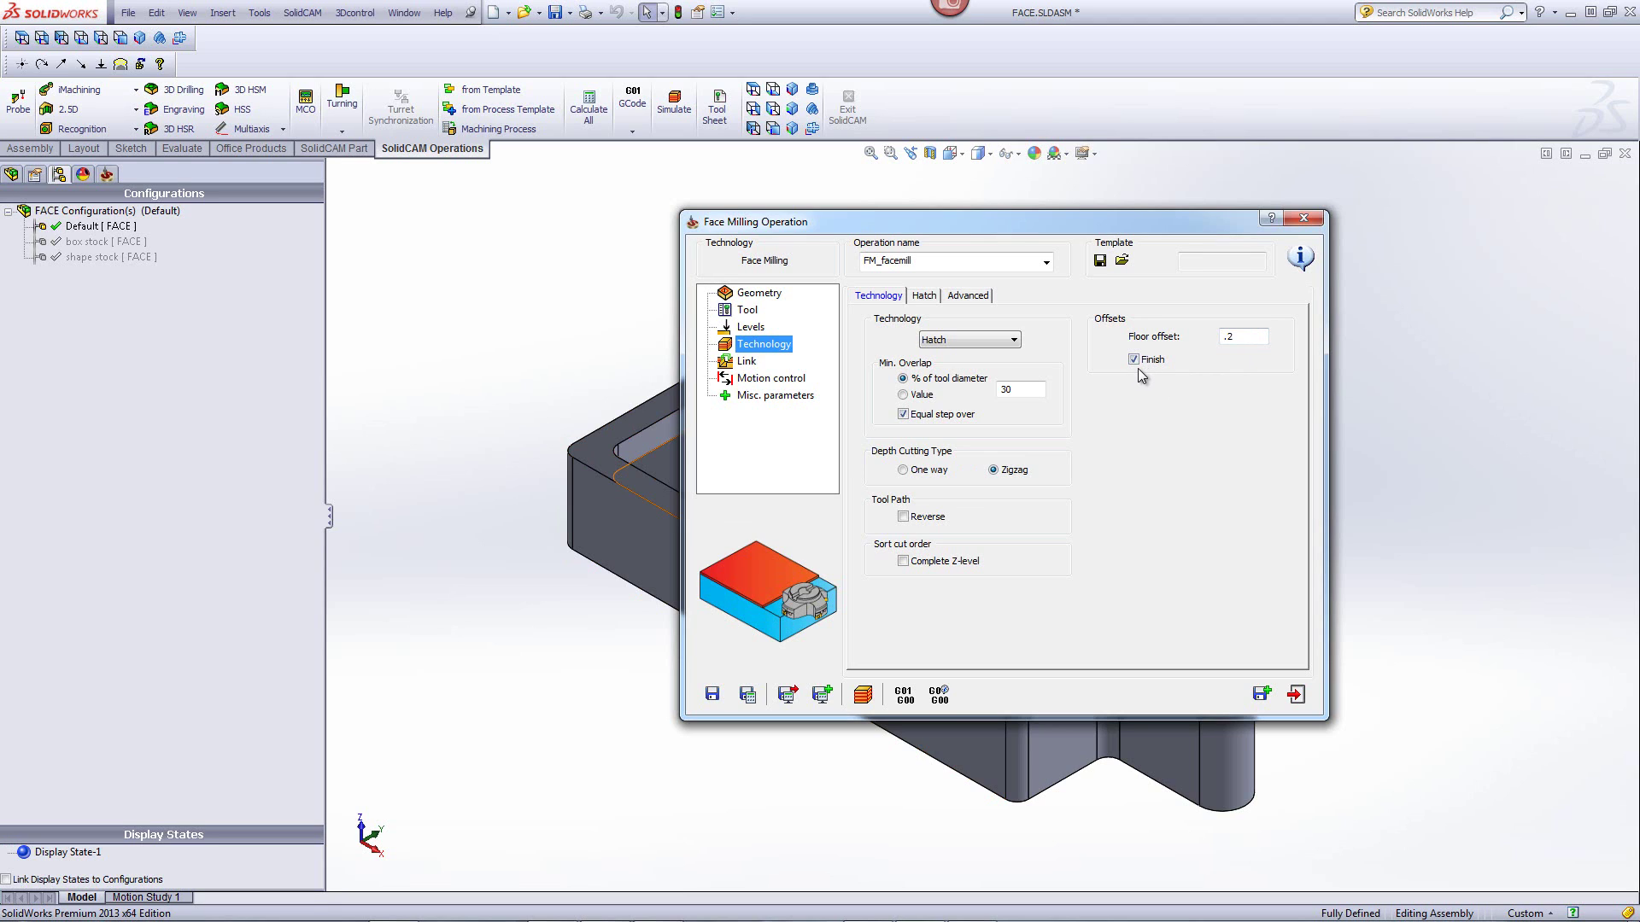
Enable Feed finish at 40 in the tool's Data settings
click(747, 311)
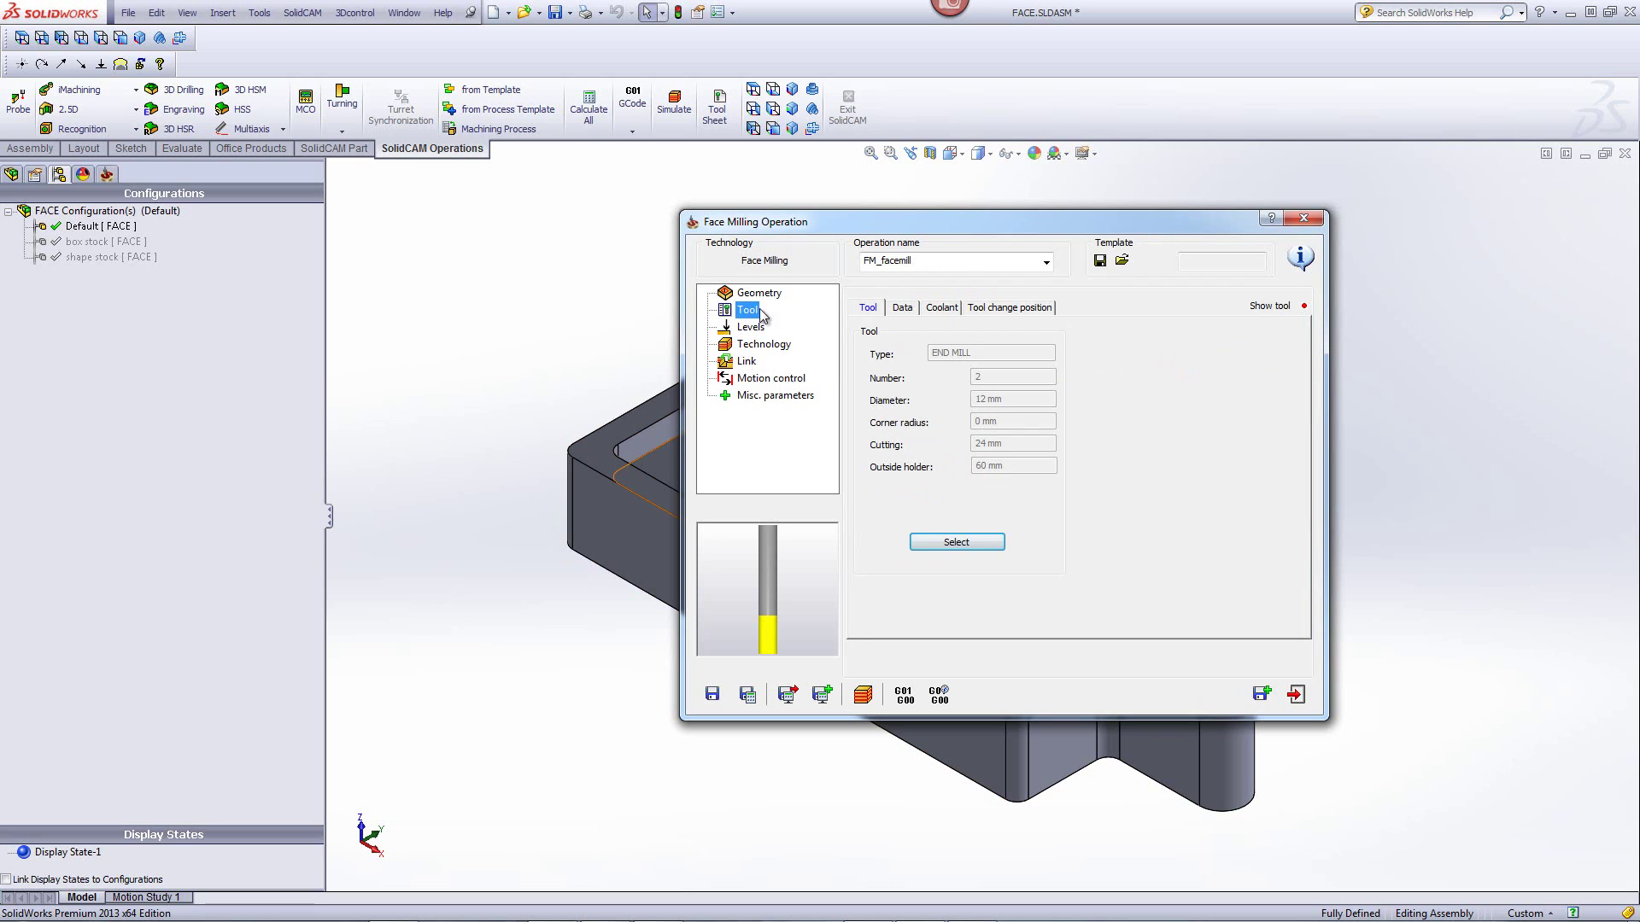
click(901, 309)
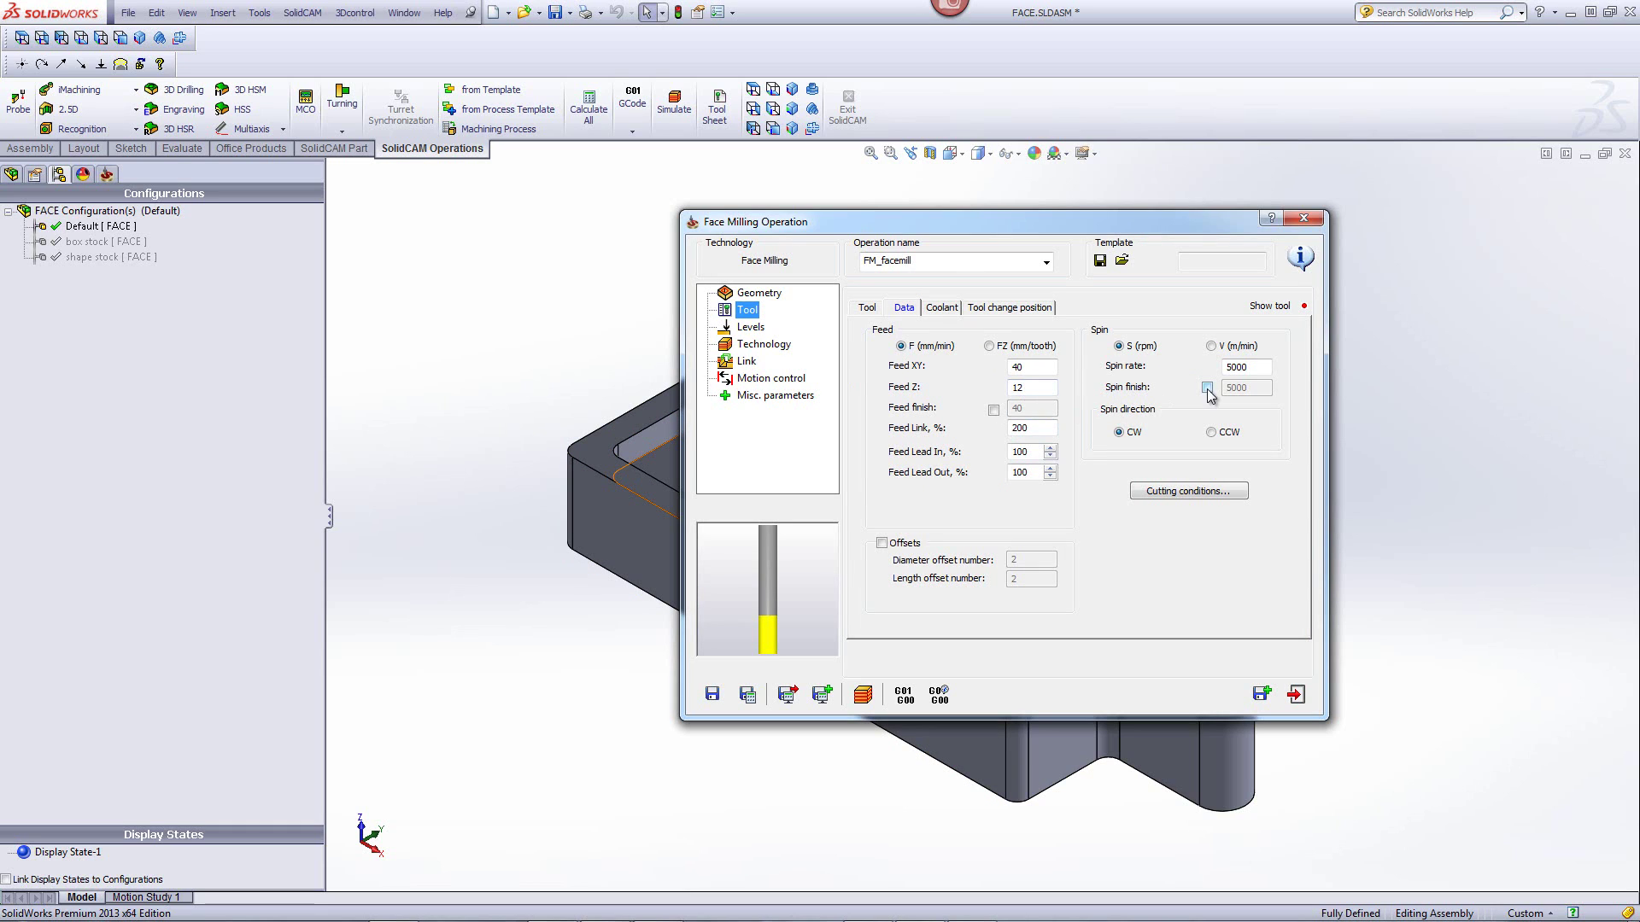
click(993, 410)
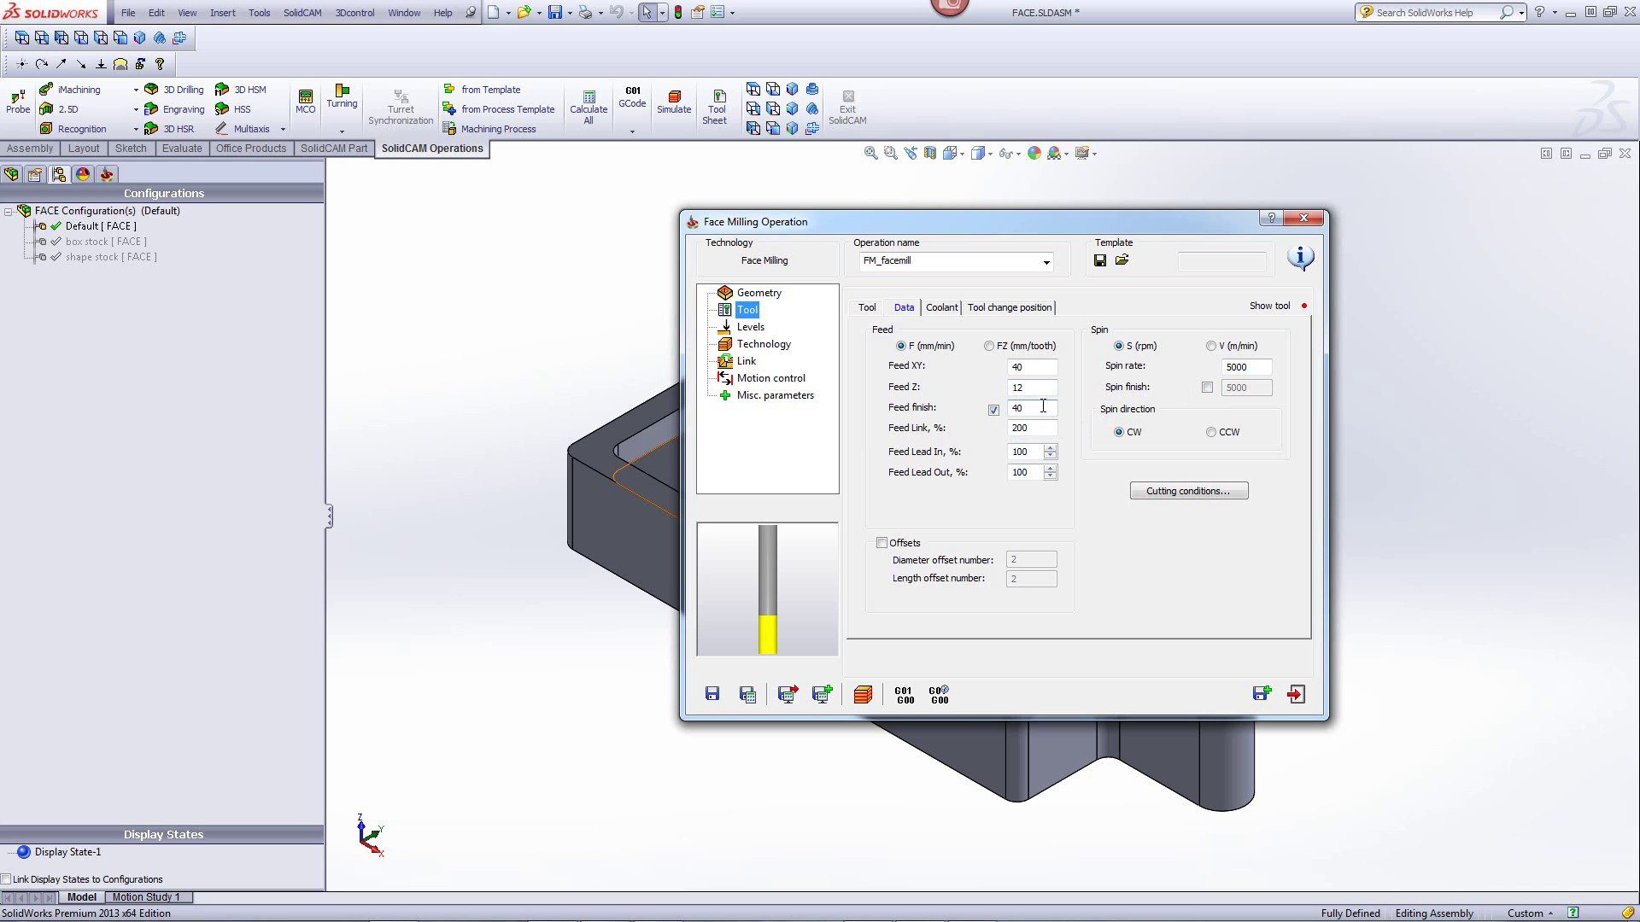